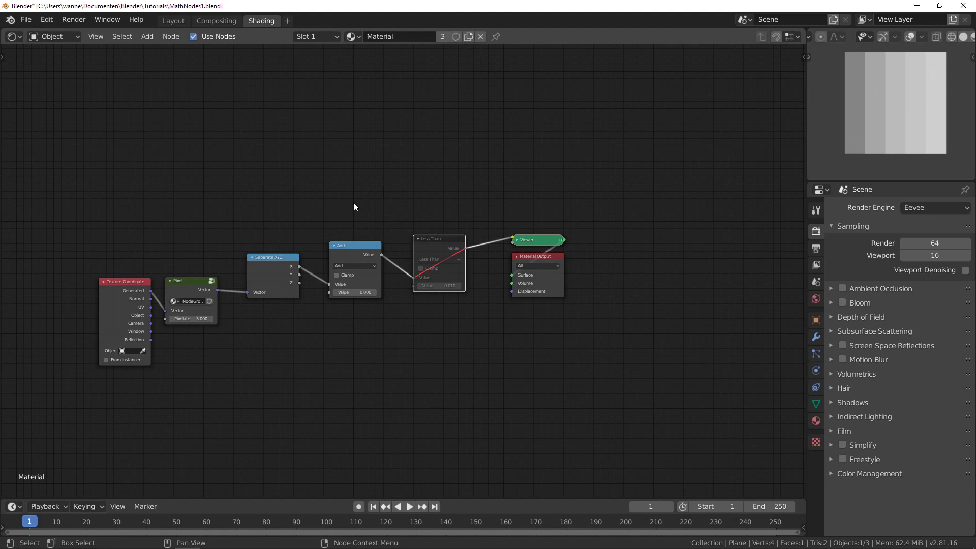
Add a Math node from Converters and keep its operation as Add.
{"action": "scroll", "coordinate": [355, 207], "scroll_direction": "up", "scroll_amount": 3}
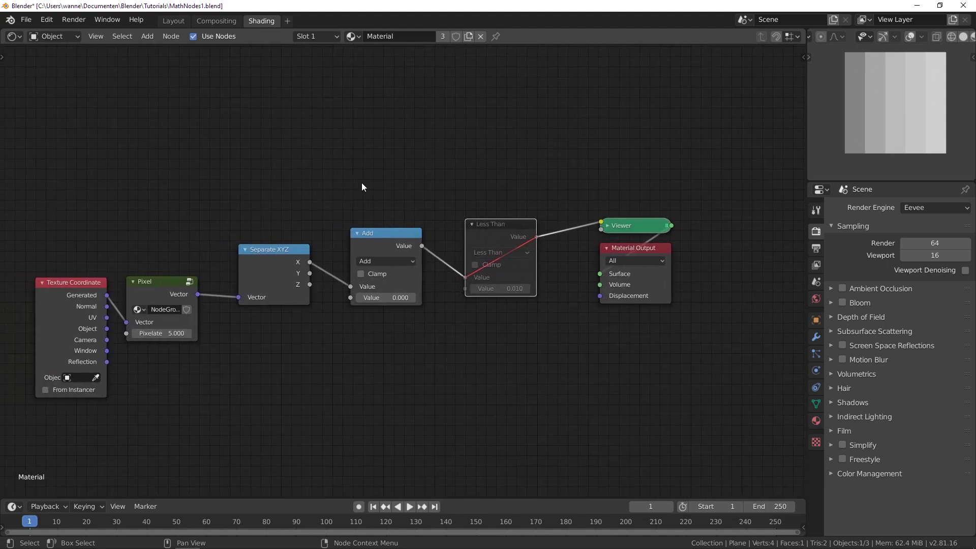
{"action": "left_click", "coordinate": [383, 242]}
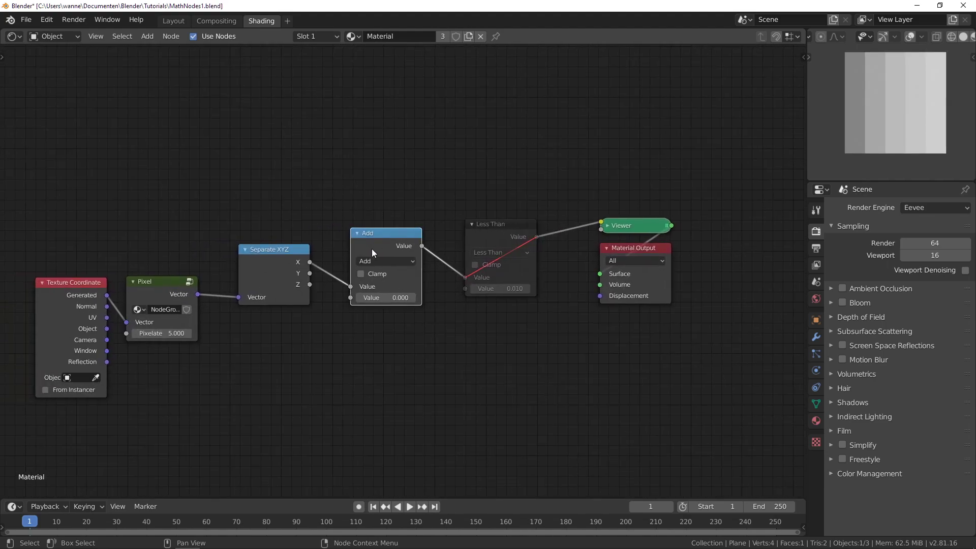
{"action": "key", "text": "shift+a"}
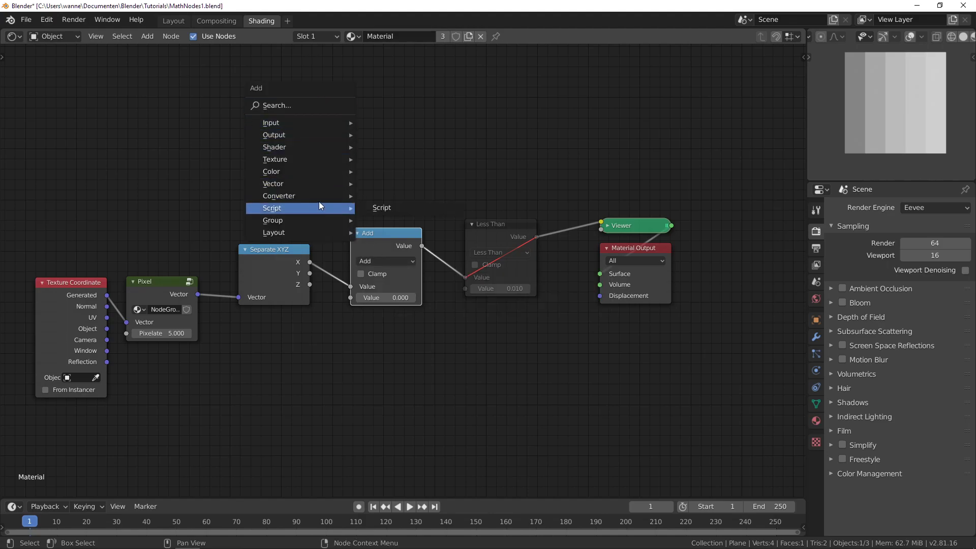
{"action": "mouse_move", "coordinate": [319, 194]}
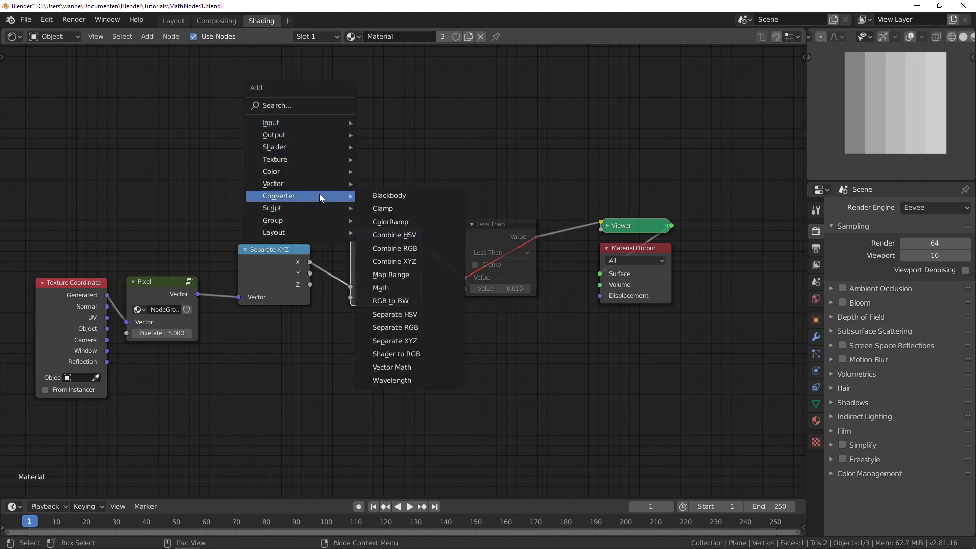
{"action": "left_click", "coordinate": [415, 288]}
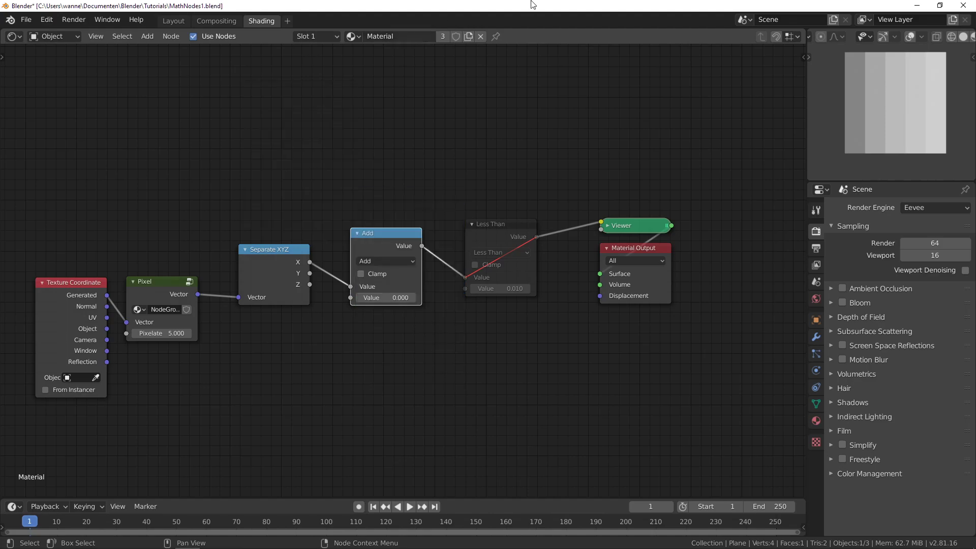
{"action": "left_click", "coordinate": [379, 258]}
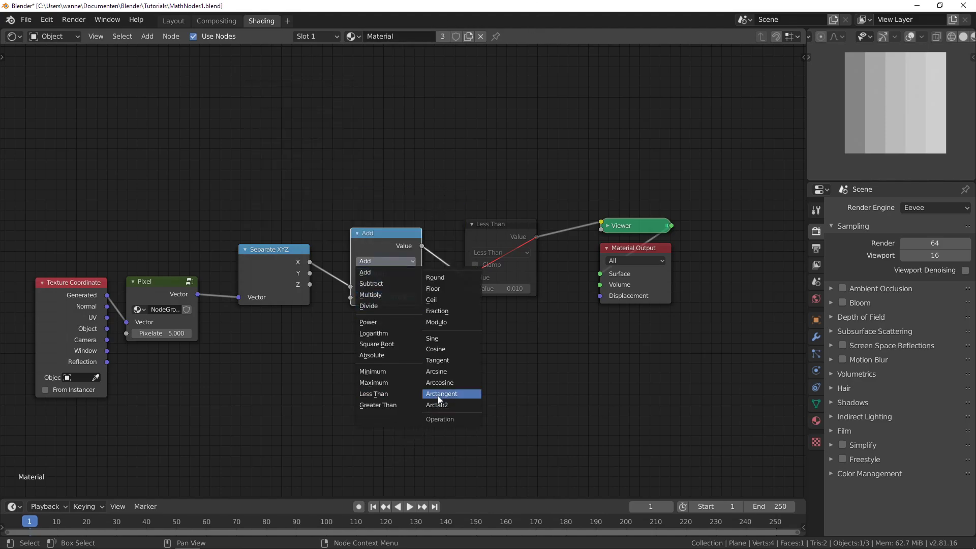
{"action": "left_click", "coordinate": [378, 277]}
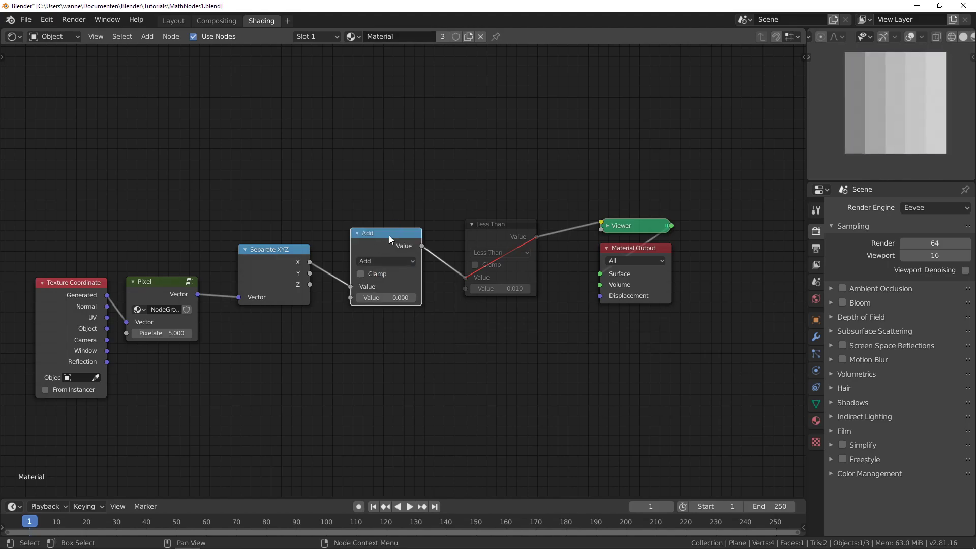
Mute and unmute the Add node to compare, testing Pixelate higher before returning it to 5.
{"action": "key", "text": "m"}
{"action": "key", "text": "m"}
{"action": "key", "text": "m"}
{"action": "key", "text": "m"}
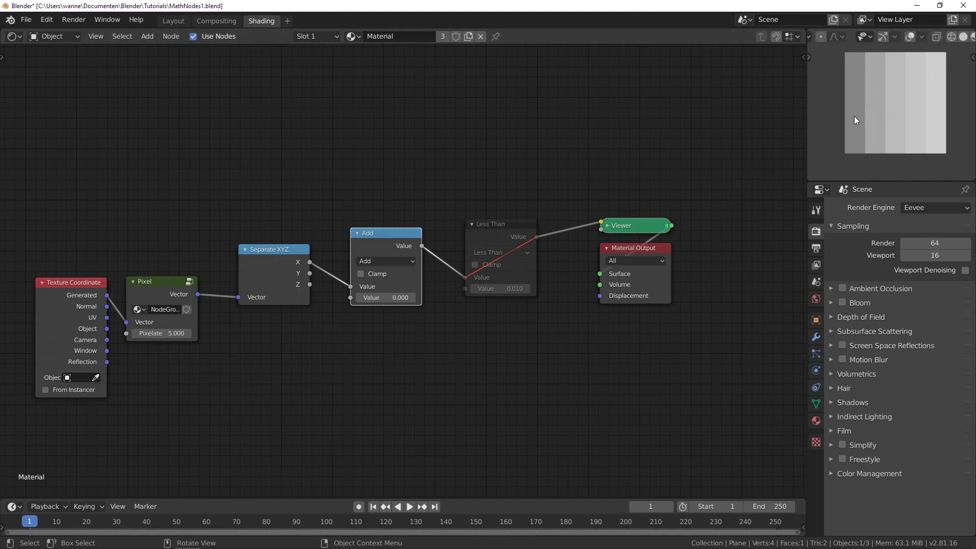
{"action": "left_click_drag", "start_coordinate": [161, 333], "coordinate": [417, 333]}
{"action": "left_click_drag", "start_coordinate": [316, 333], "coordinate": [161, 333]}
{"action": "left_click", "coordinate": [164, 334]}
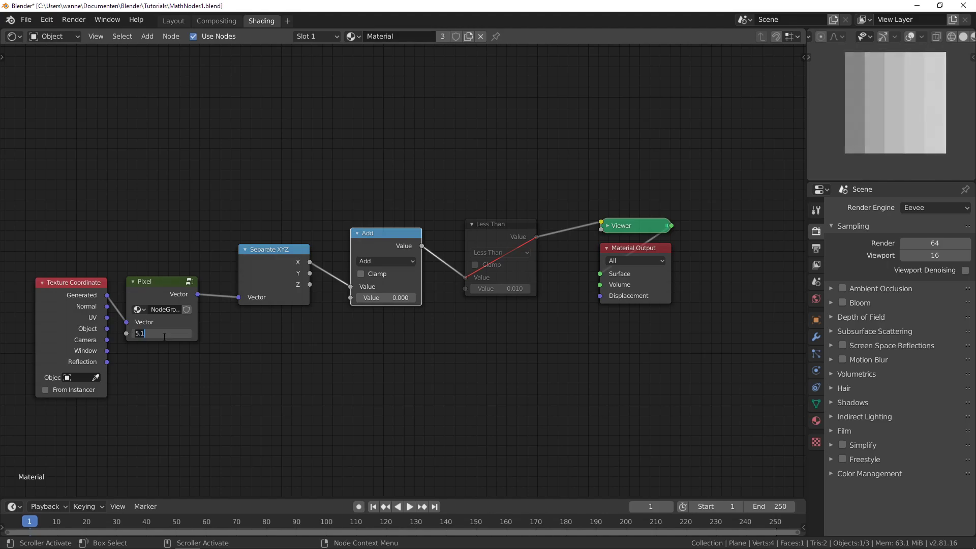
{"action": "type", "text": "5"}
{"action": "key", "text": "Return"}
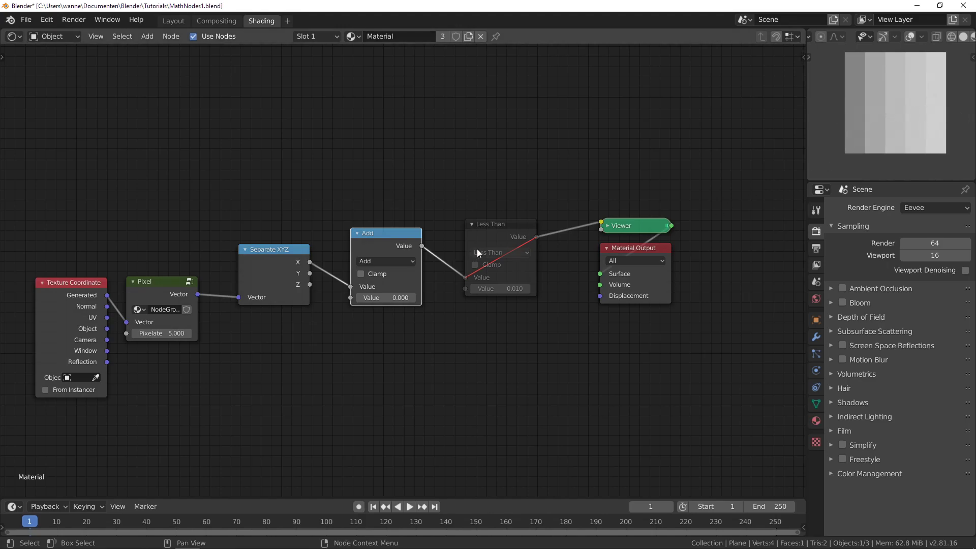
{"action": "left_click", "coordinate": [493, 237]}
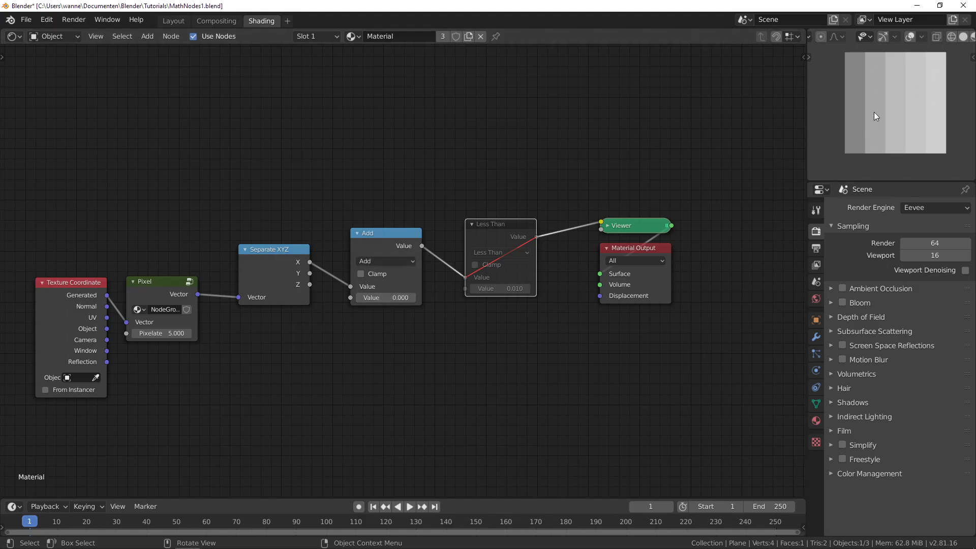
Try Subtract, revert to Add, and set the Add node's second value to -1.
{"action": "left_click", "coordinate": [381, 300]}
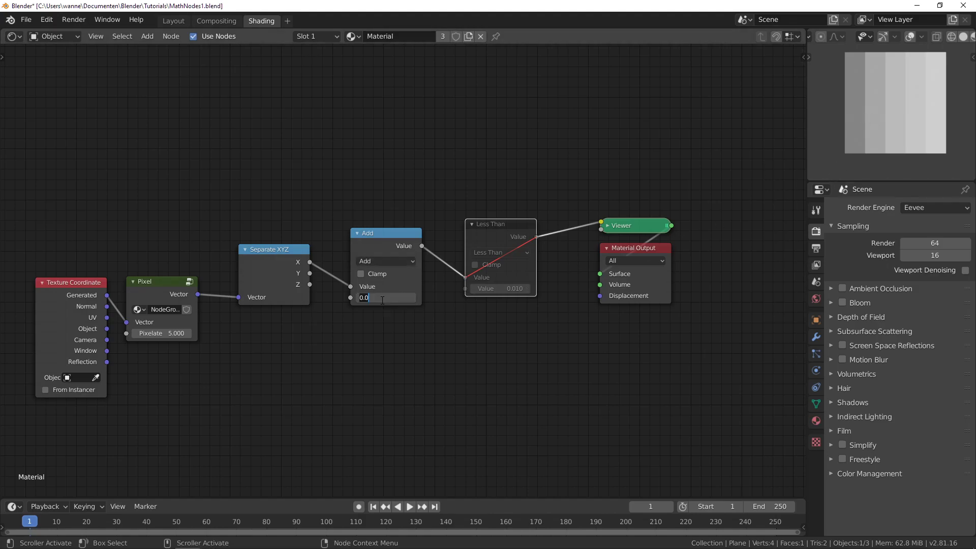
{"action": "left_click", "coordinate": [389, 264]}
{"action": "left_click", "coordinate": [393, 279]}
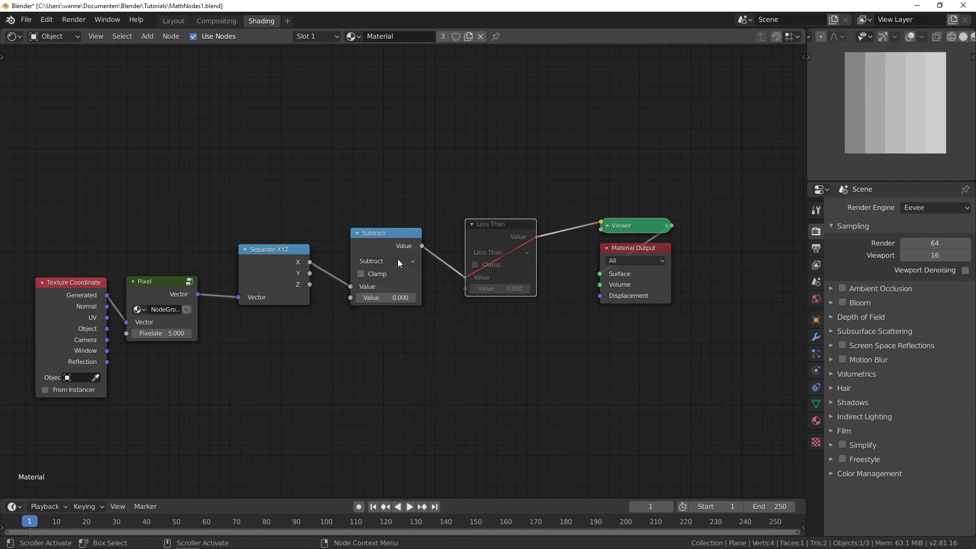
{"action": "left_click", "coordinate": [398, 262]}
{"action": "left_click", "coordinate": [380, 265]}
{"action": "left_click", "coordinate": [381, 298]}
{"action": "type", "text": "-1"}
{"action": "key", "text": "Return"}
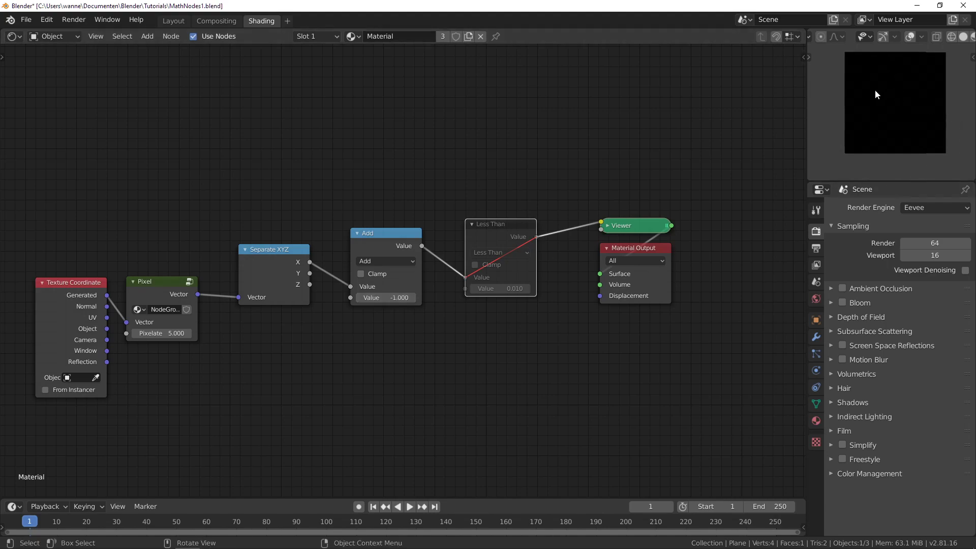
Test the added value at -0.2, then 0, then back to -0.2.
{"action": "left_click", "coordinate": [394, 300]}
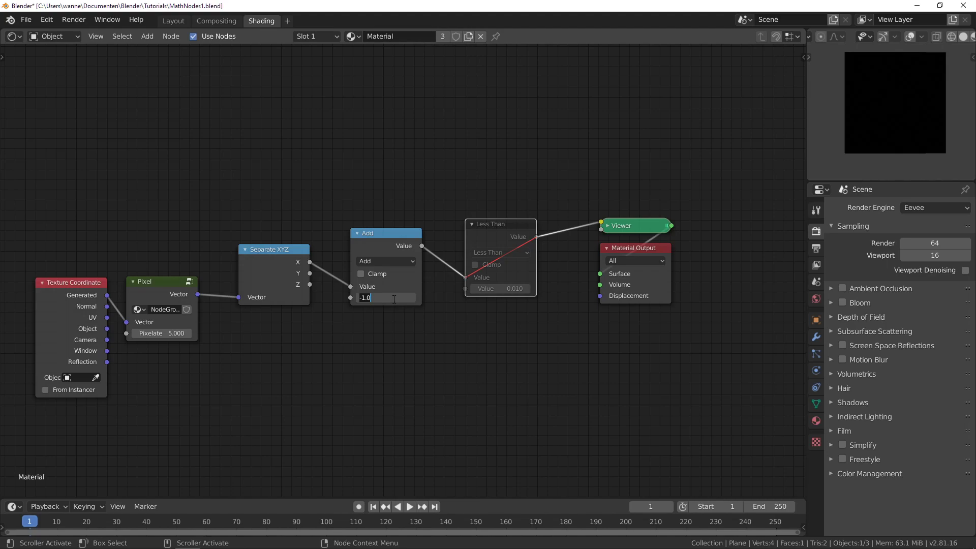
{"action": "key", "text": "BackSpace"}
{"action": "key", "text": "BackSpace"}
{"action": "key", "text": "BackSpace"}
{"action": "type", "text": "0.2"}
{"action": "key", "text": "Return"}
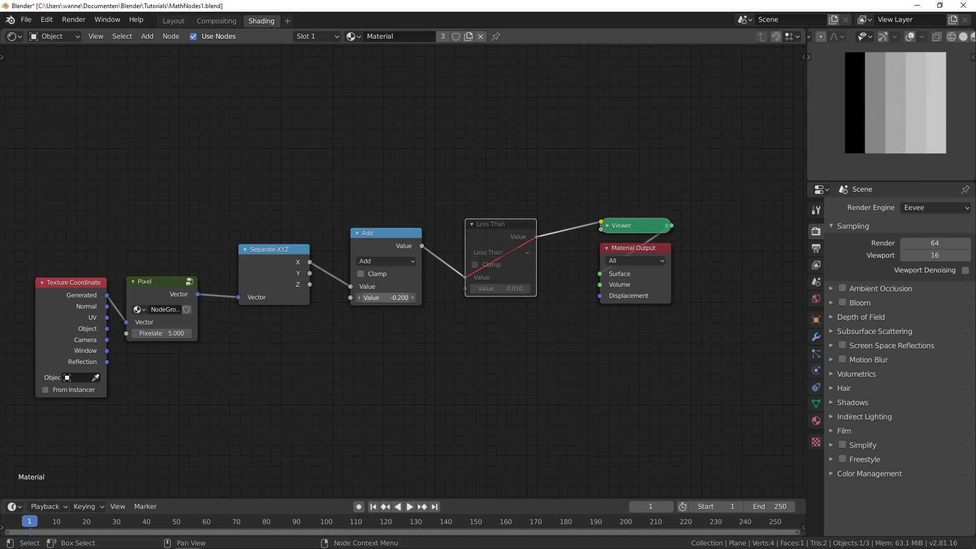
{"action": "mouse_move", "coordinate": [387, 300]}
{"action": "left_mouse_down"}
{"action": "mouse_move", "coordinate": [399, 298]}
{"action": "mouse_move", "coordinate": [379, 298]}
{"action": "left_mouse_up"}
{"action": "left_click", "coordinate": [392, 303]}
{"action": "type", "text": "0"}
{"action": "key", "text": "Return"}
{"action": "left_click", "coordinate": [392, 299]}
{"action": "type", "text": "-0.2"}
{"action": "key", "text": "Return"}
Nudge the added value to -0.040 and set Pixelate back to 5.
{"action": "left_click_drag", "start_coordinate": [162, 333], "coordinate": [244, 333]}
{"action": "mouse_move", "coordinate": [389, 298]}
{"action": "left_mouse_down"}
{"action": "mouse_move", "coordinate": [371, 298]}
{"action": "mouse_move", "coordinate": [407, 298]}
{"action": "mouse_move", "coordinate": [366, 297]}
{"action": "mouse_move", "coordinate": [402, 297]}
{"action": "left_mouse_up"}
{"action": "left_click", "coordinate": [164, 333]}
{"action": "key", "text": "ctrl+a"}
{"action": "type", "text": "5"}
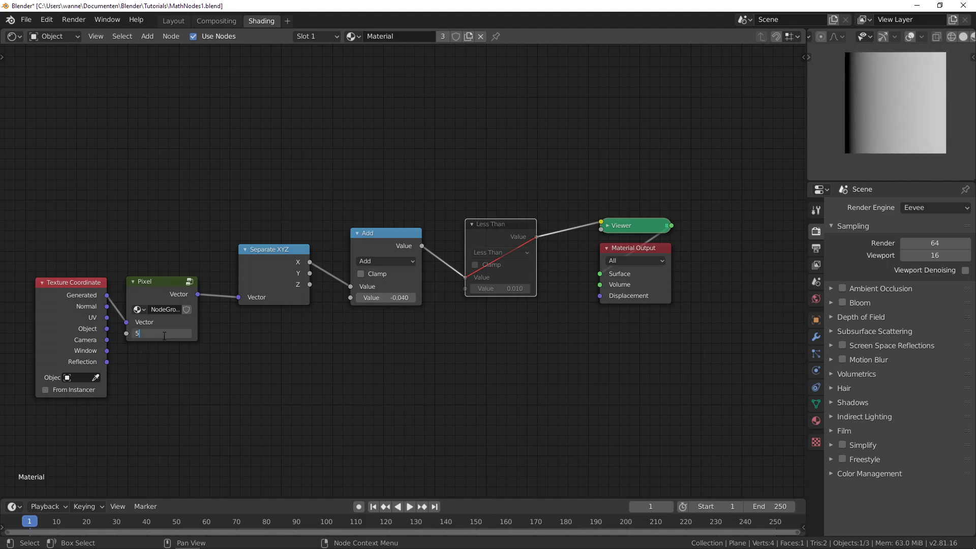
{"action": "key", "text": "Return"}
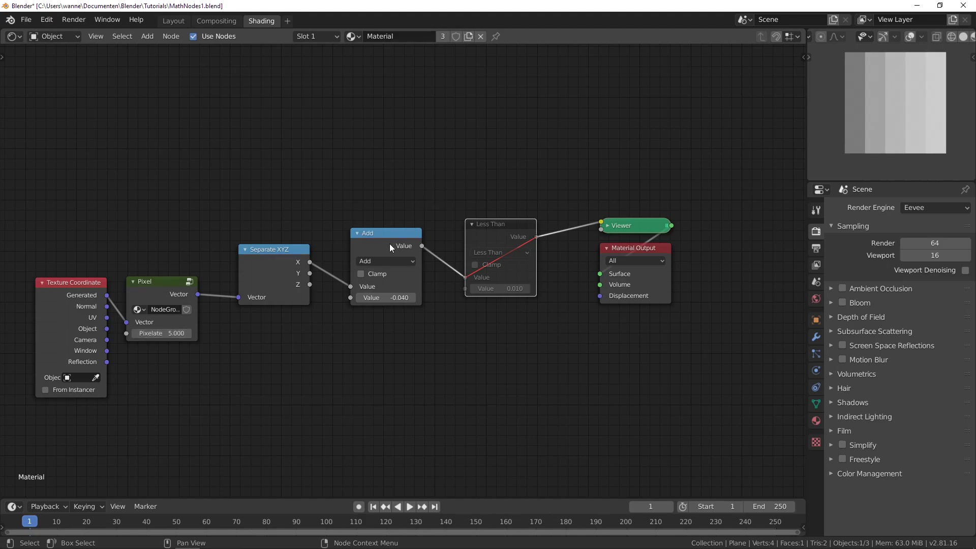
Add a Vector > Mapping node and drop it onto the Separate XYZ X to Add link.
{"action": "key", "text": "shift+a"}
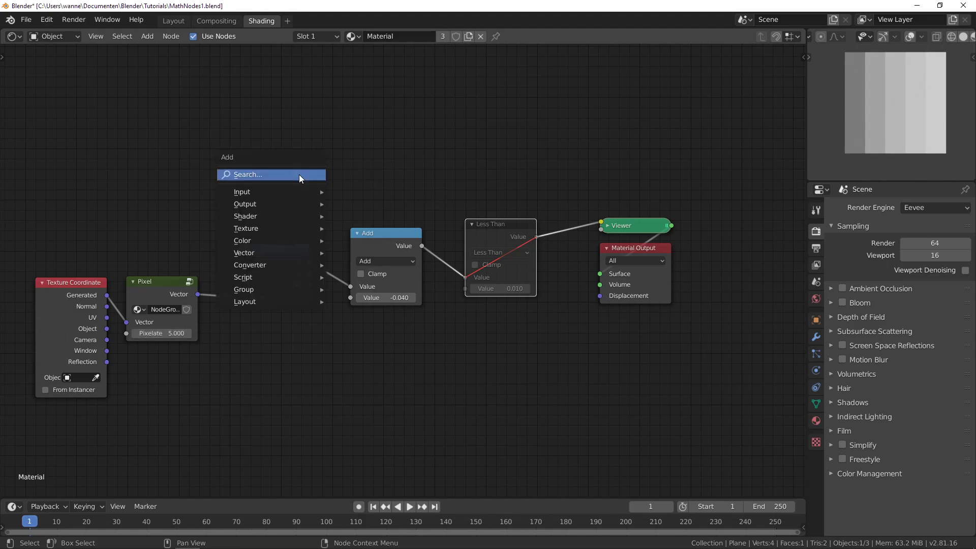
{"action": "mouse_move", "coordinate": [324, 250]}
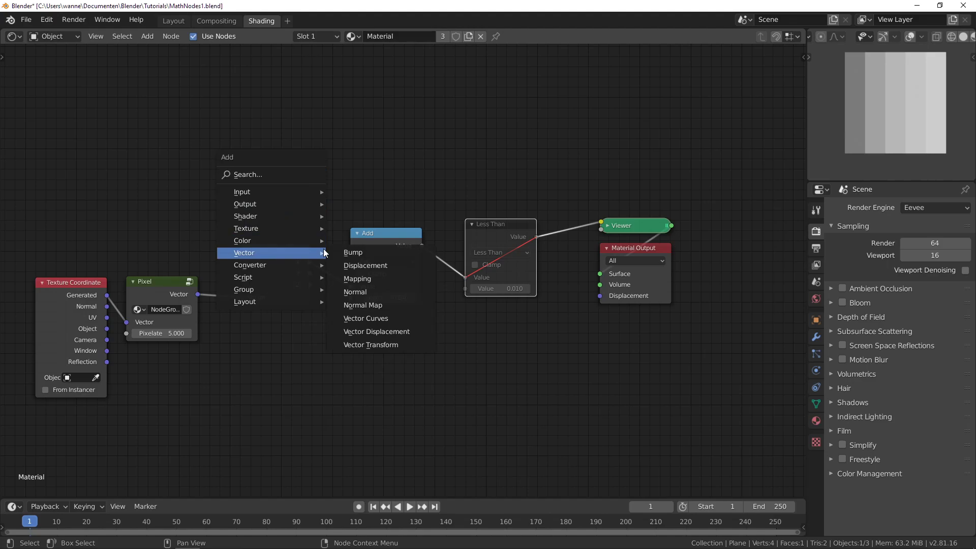
{"action": "left_click", "coordinate": [372, 280]}
{"action": "left_click", "coordinate": [201, 70]}
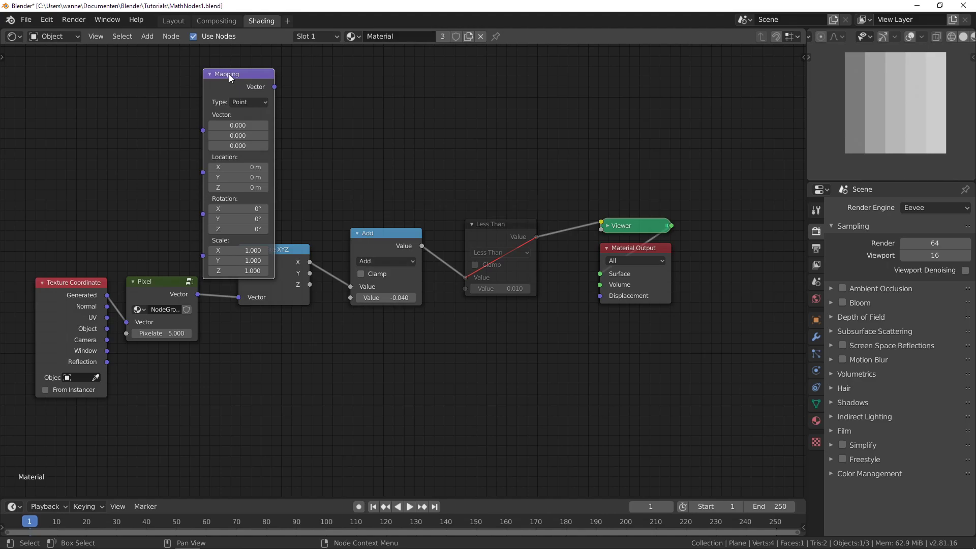
{"action": "left_click_drag", "start_coordinate": [229, 74], "coordinate": [376, 183]}
{"action": "left_click", "coordinate": [489, 239]}
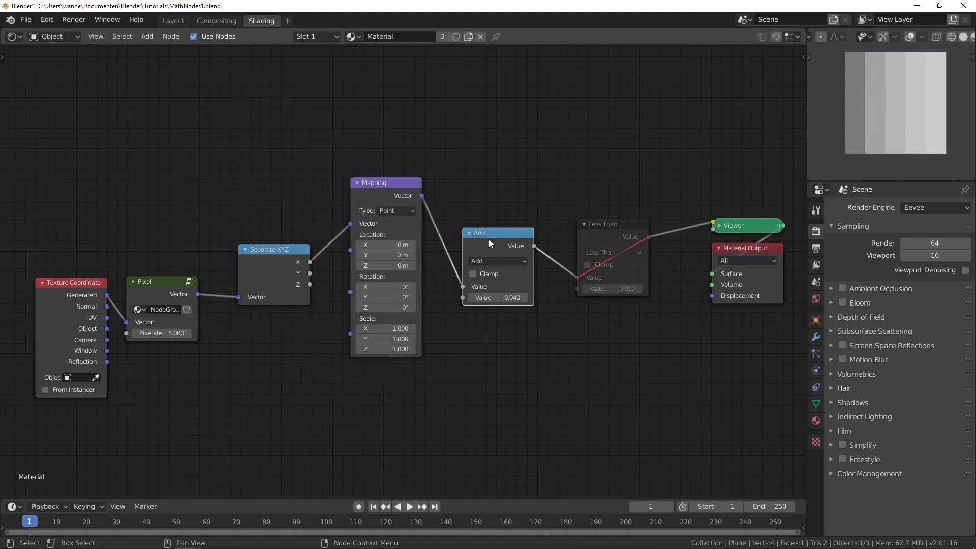
Mute Add and test Mapping Location X at -0.8 m and 1.6 m with Pixelate 72.3.
{"action": "key", "text": "m"}
{"action": "mouse_move", "coordinate": [386, 245]}
{"action": "left_mouse_down"}
{"action": "mouse_move", "coordinate": [371, 244]}
{"action": "mouse_move", "coordinate": [405, 245]}
{"action": "left_mouse_up"}
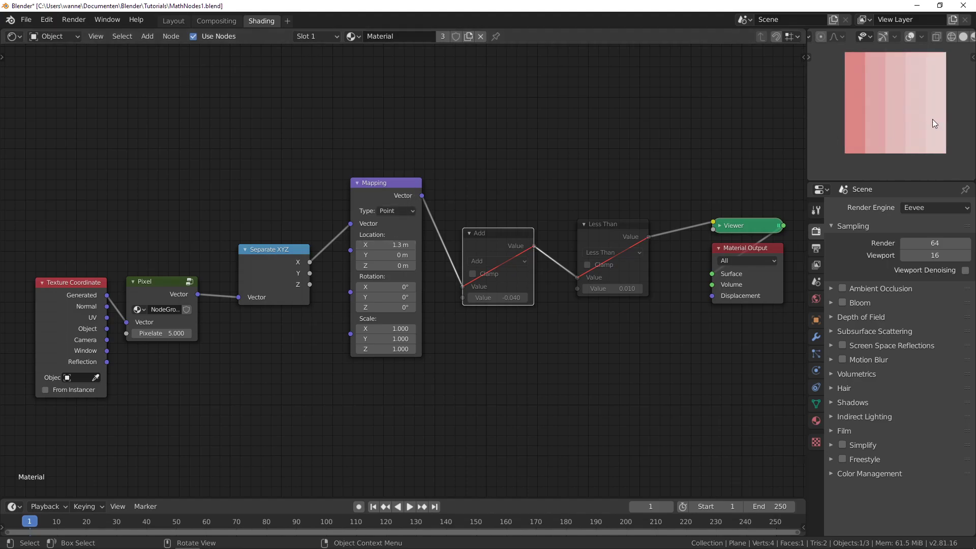
{"action": "left_click_drag", "start_coordinate": [404, 244], "coordinate": [371, 244]}
{"action": "left_click_drag", "start_coordinate": [164, 333], "coordinate": [198, 333]}
{"action": "mouse_move", "coordinate": [394, 249]}
{"action": "left_mouse_down"}
{"action": "mouse_move", "coordinate": [427, 250]}
{"action": "mouse_move", "coordinate": [399, 249]}
{"action": "left_mouse_up"}
Dissolve the Mapping node with Ctrl+X, move Add left, and set Pixelate to 5.
{"action": "left_click", "coordinate": [387, 193]}
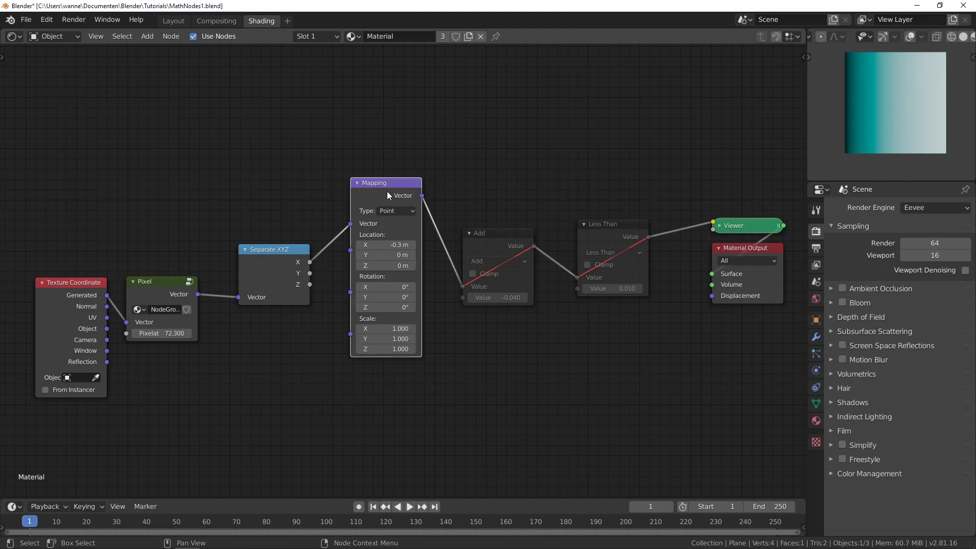
{"action": "key", "text": "ctrl+x"}
{"action": "left_click", "coordinate": [492, 246]}
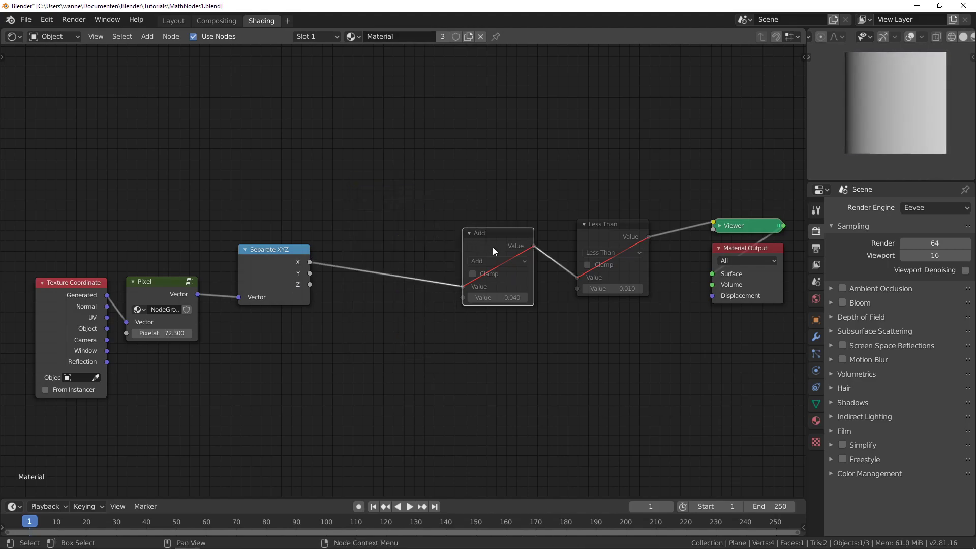
{"action": "left_click_drag", "start_coordinate": [492, 246], "coordinate": [377, 246]}
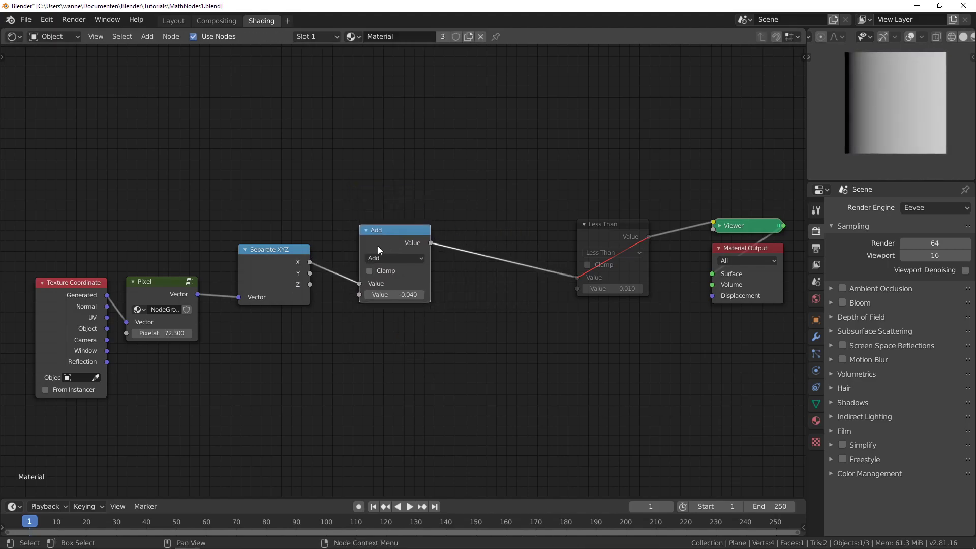
{"action": "left_click", "coordinate": [169, 331]}
{"action": "type", "text": "5"}
{"action": "key", "text": "Return"}
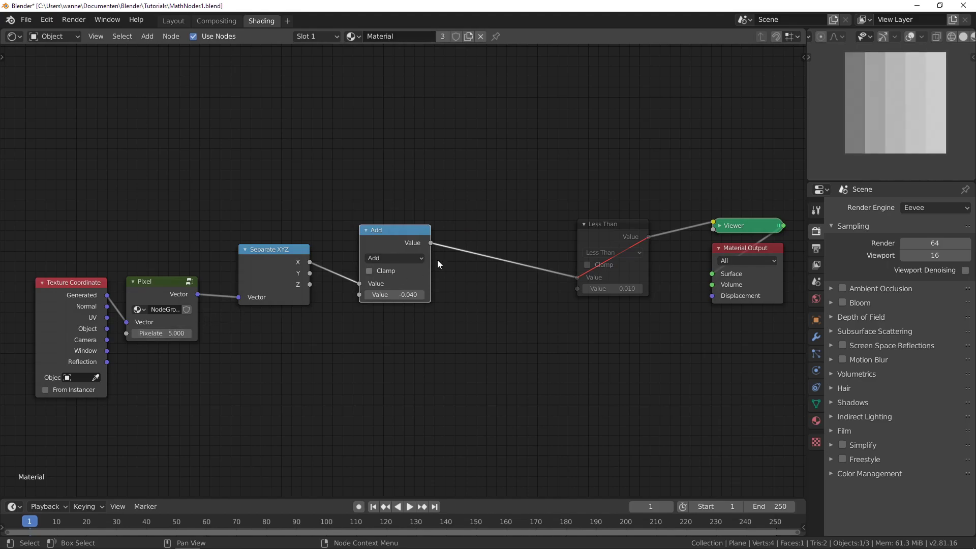
{"action": "scroll", "coordinate": [425, 305], "scroll_direction": "up", "scroll_amount": 1}
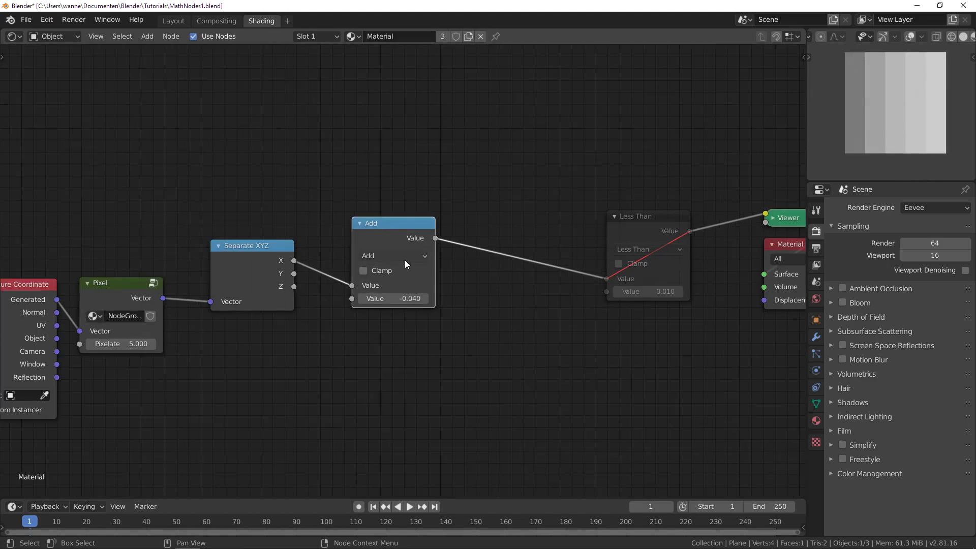
Switch the math node to Subtract and link Separate XYZ's Y into its second value.
{"action": "left_click", "coordinate": [405, 261]}
{"action": "left_click", "coordinate": [398, 282]}
{"action": "left_click", "coordinate": [402, 299]}
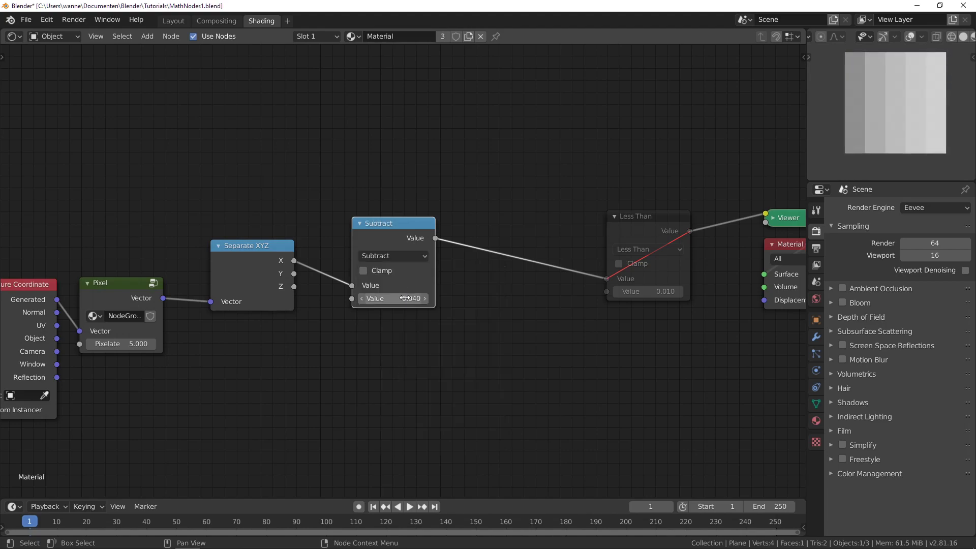
{"action": "type", "text": "-0.04"}
{"action": "key", "text": "Escape"}
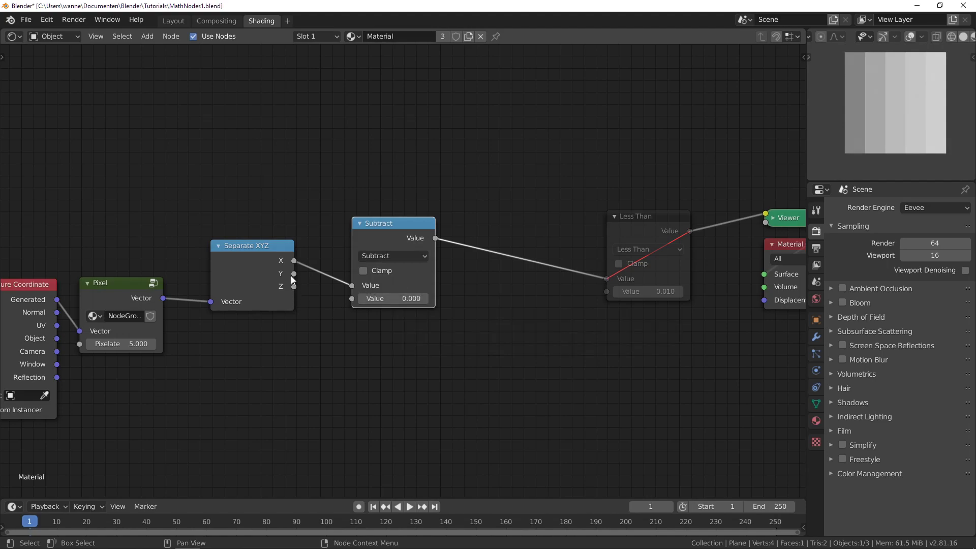
{"action": "left_click_drag", "start_coordinate": [293, 274], "coordinate": [352, 299]}
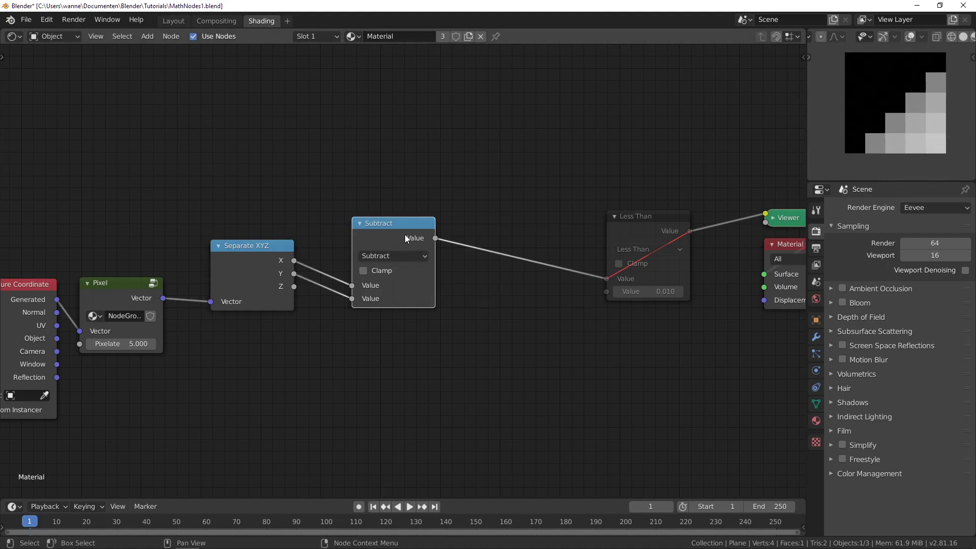
Move the Subtract node up and right, compare it as Add, and keep Subtract.
{"action": "left_click_drag", "start_coordinate": [403, 235], "coordinate": [432, 220]}
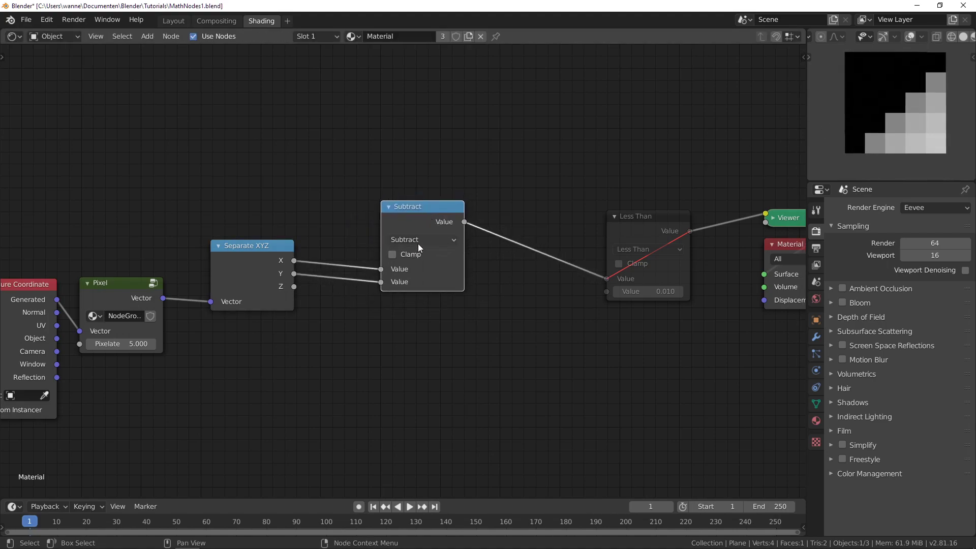
{"action": "left_click", "coordinate": [418, 243]}
{"action": "left_click", "coordinate": [404, 252]}
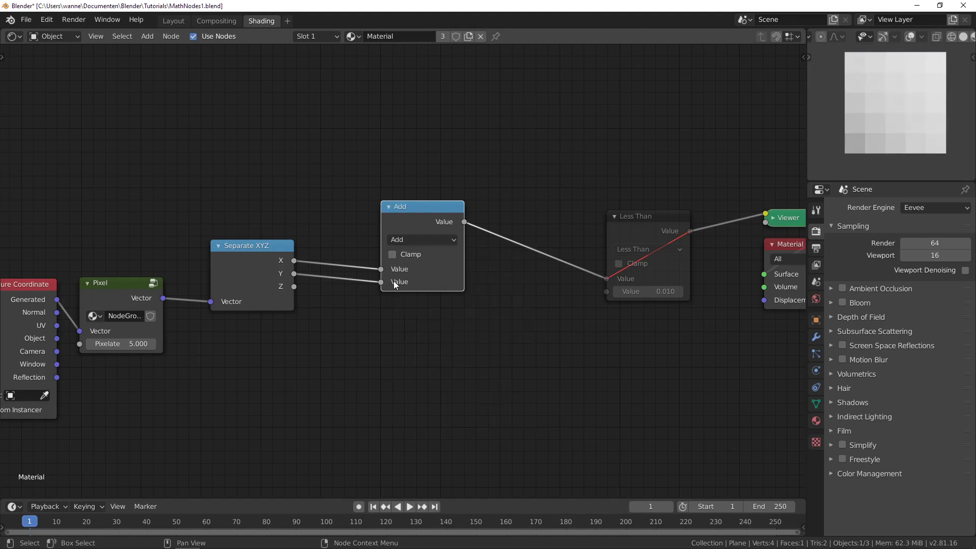
{"action": "left_click", "coordinate": [415, 244]}
{"action": "left_click", "coordinate": [417, 267]}
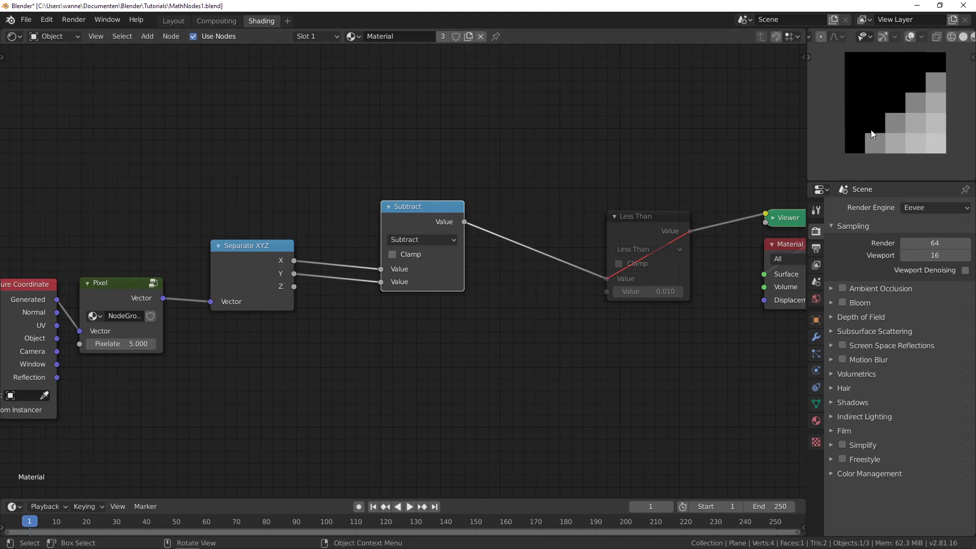
Duplicate Subtract into the Less Than link as an Add node, test its value, then delete it.
{"action": "key", "text": "shift+a"}
{"action": "mouse_move", "coordinate": [556, 136]}
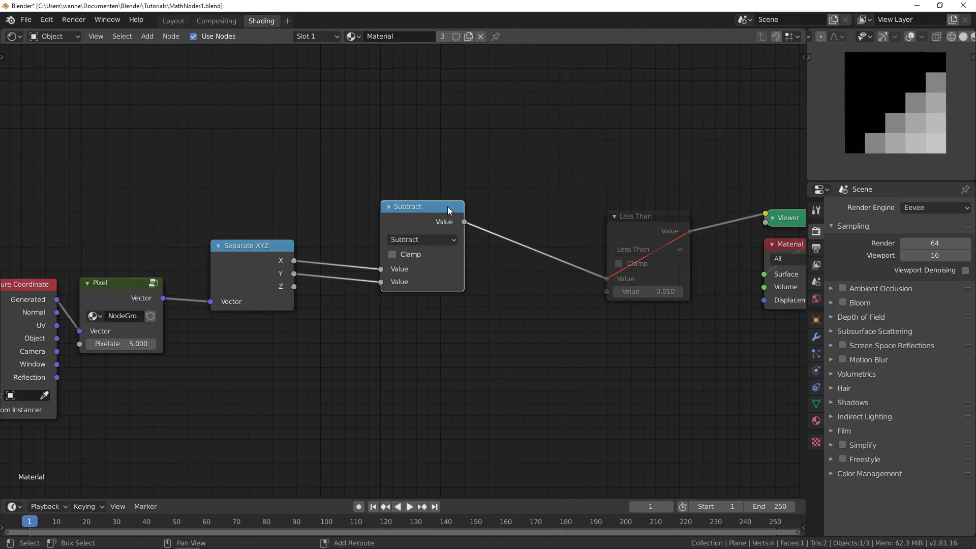
{"action": "key", "text": "shift+d"}
{"action": "left_click", "coordinate": [552, 206]}
{"action": "left_click", "coordinate": [549, 233]}
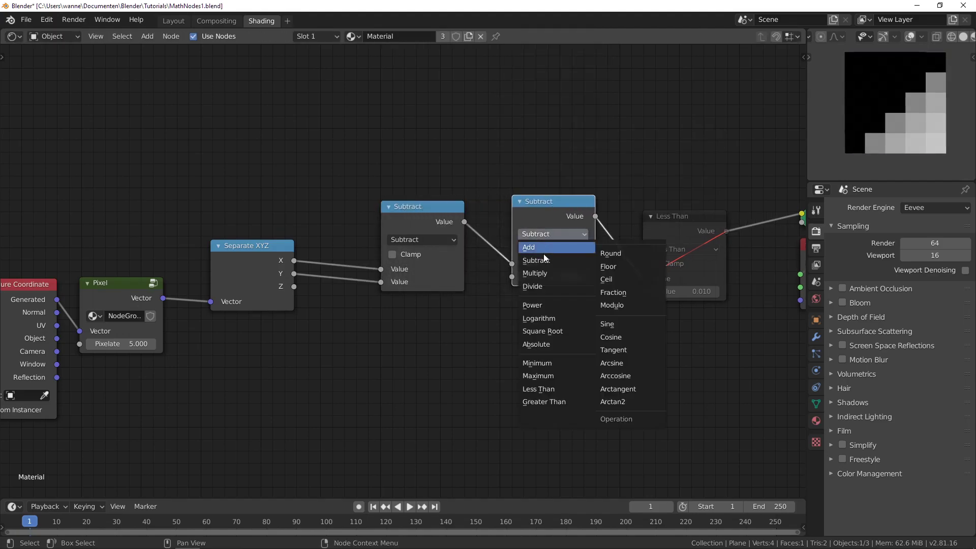
{"action": "left_click", "coordinate": [542, 247]}
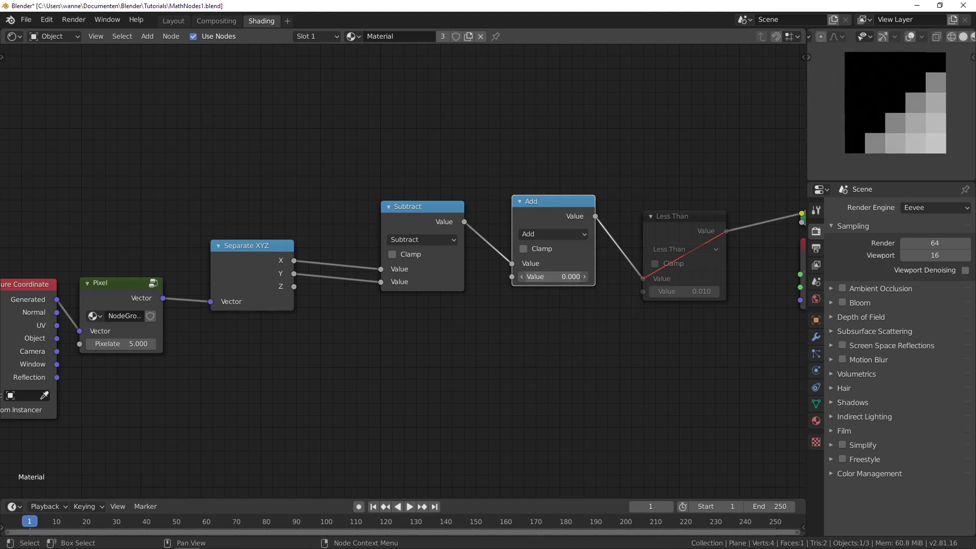
{"action": "mouse_move", "coordinate": [554, 277]}
{"action": "left_mouse_down"}
{"action": "mouse_move", "coordinate": [587, 277]}
{"action": "mouse_move", "coordinate": [555, 277]}
{"action": "mouse_move", "coordinate": [570, 276]}
{"action": "left_mouse_up"}
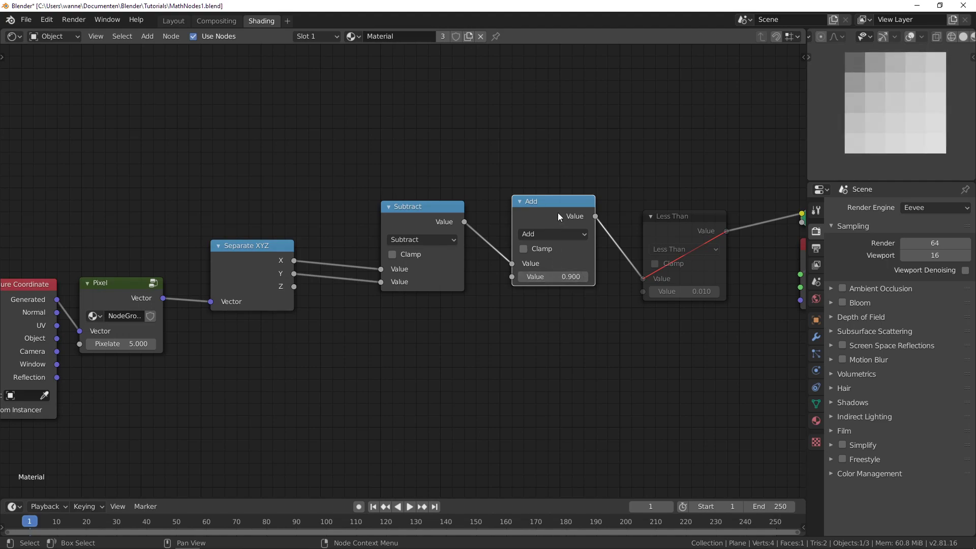
{"action": "key", "text": "x"}
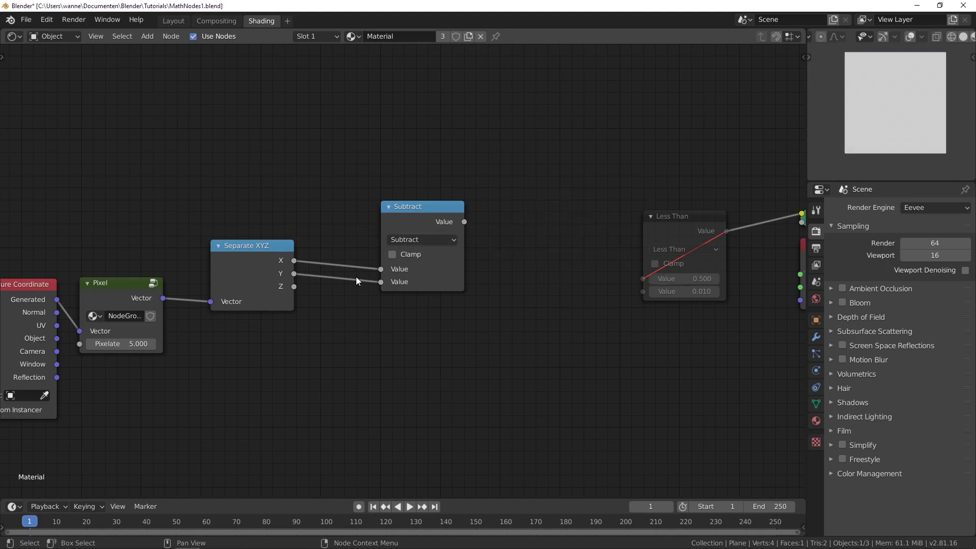
Cut the Y link, make the node Multiply into Less Than, and set its multiplier to 0.400.
{"action": "right_click_drag", "start_coordinate": [356, 274], "coordinate": [357, 283], "text": "ctrl"}
{"action": "left_click", "coordinate": [421, 241]}
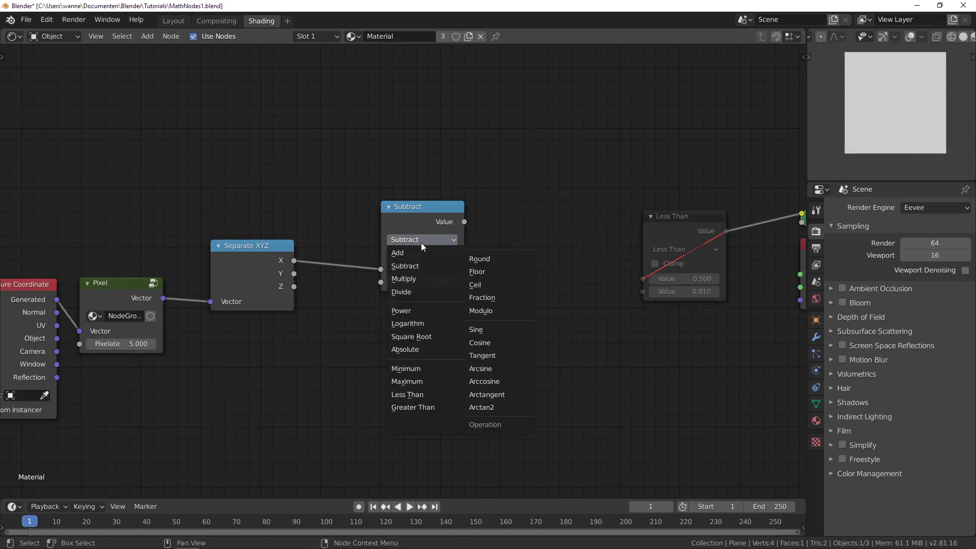
{"action": "left_click", "coordinate": [419, 278]}
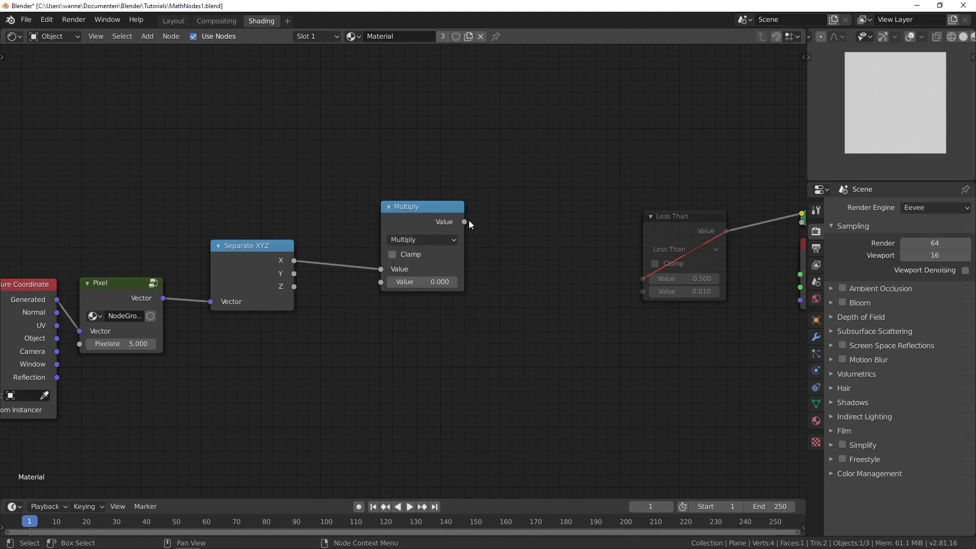
{"action": "left_click_drag", "start_coordinate": [469, 222], "coordinate": [645, 276]}
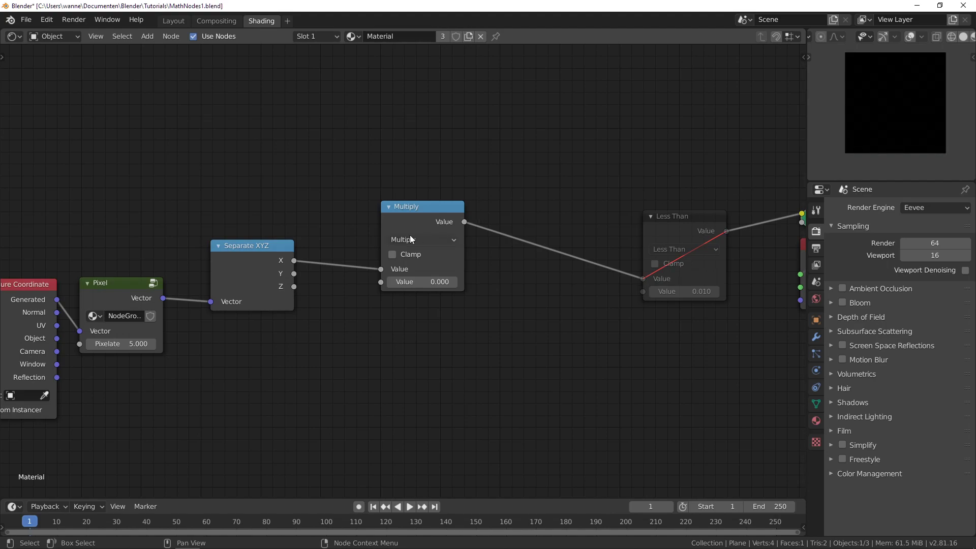
{"action": "left_click", "coordinate": [412, 282]}
{"action": "type", "text": "1"}
{"action": "key", "text": "Return"}
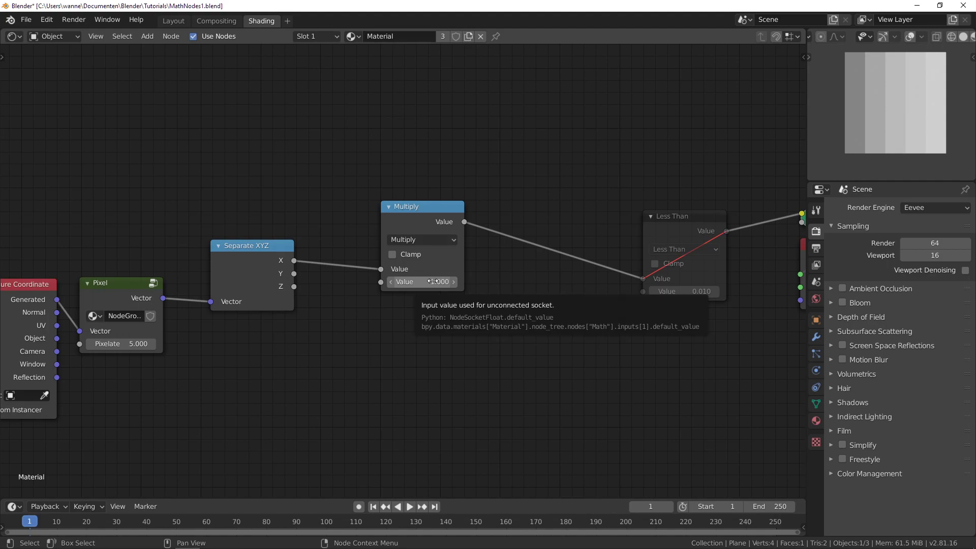
{"action": "mouse_move", "coordinate": [430, 282]}
{"action": "left_mouse_down"}
{"action": "mouse_move", "coordinate": [392, 282]}
{"action": "mouse_move", "coordinate": [442, 281]}
{"action": "left_mouse_up"}
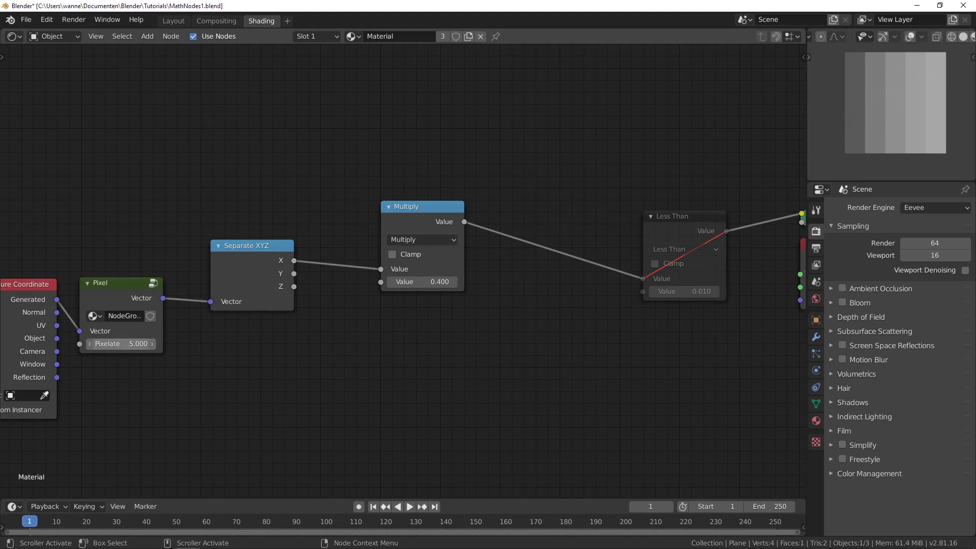
Drag Pixelate up to 67.600 and the Multiply factor up to 7.900.
{"action": "left_click_drag", "start_coordinate": [122, 343], "coordinate": [155, 344]}
{"action": "mouse_move", "coordinate": [442, 282]}
{"action": "left_mouse_down"}
{"action": "mouse_move", "coordinate": [454, 281]}
{"action": "mouse_move", "coordinate": [439, 283]}
{"action": "left_mouse_up"}
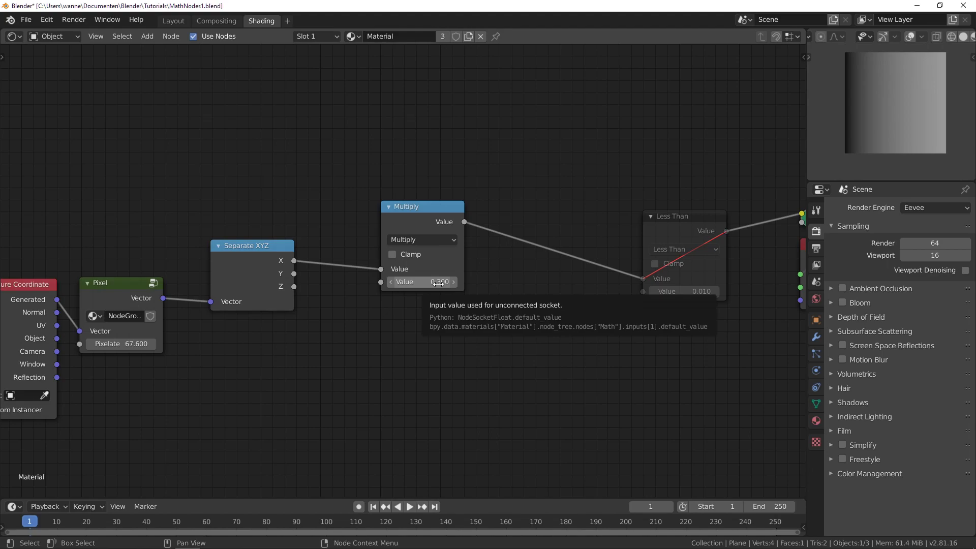
{"action": "left_click_drag", "start_coordinate": [438, 284], "coordinate": [556, 284]}
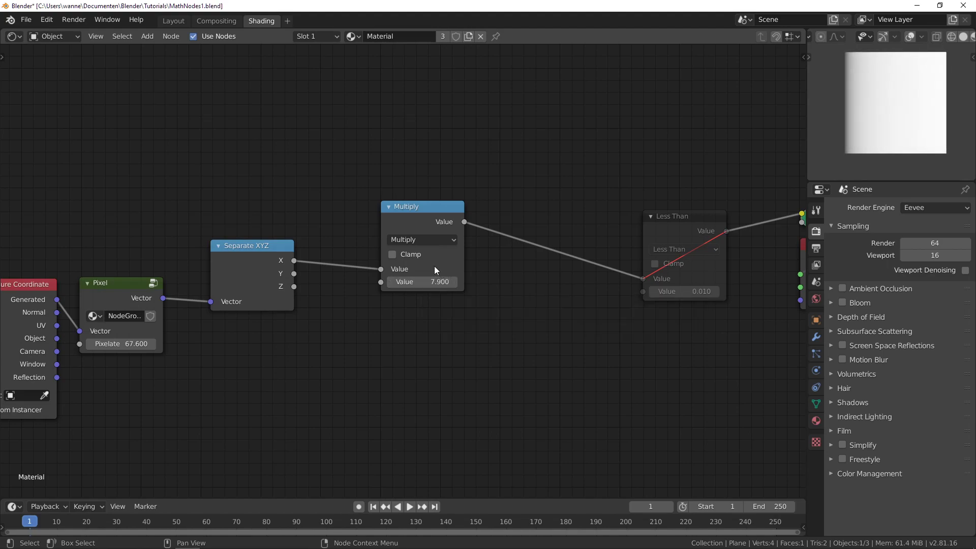
Switch the node to Divide, link Y as the divisor, and start retyping Pixelate.
{"action": "left_click", "coordinate": [434, 240]}
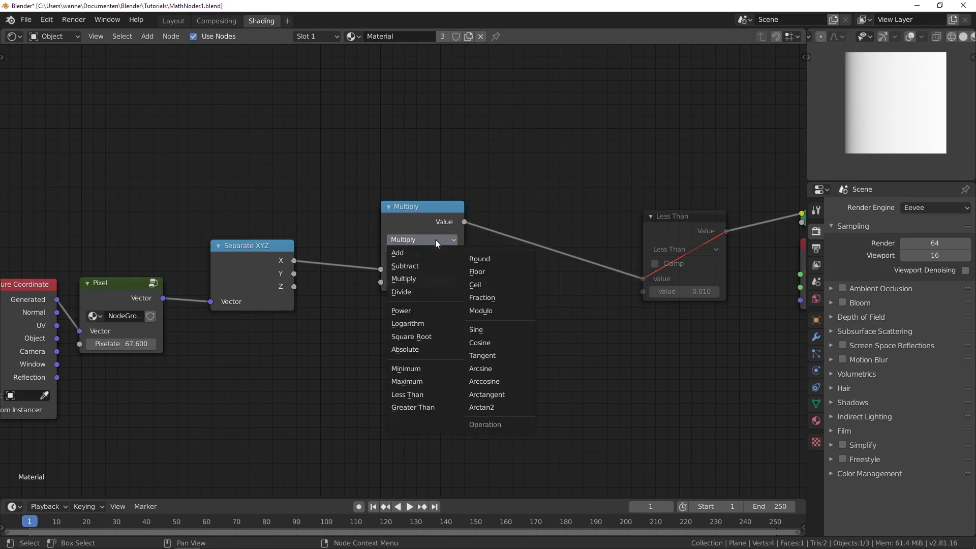
{"action": "left_click", "coordinate": [416, 287]}
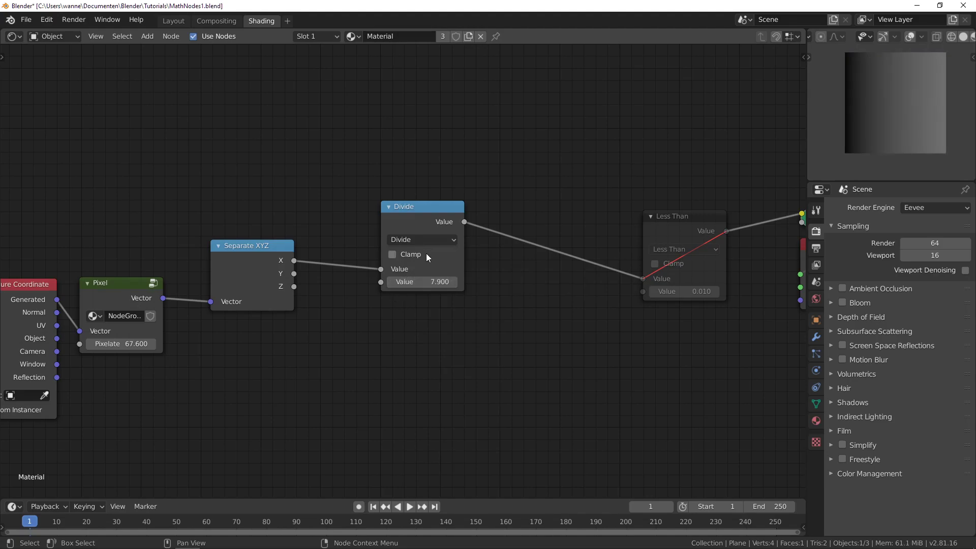
{"action": "left_click", "coordinate": [432, 283]}
{"action": "type", "text": "1"}
{"action": "key", "text": "Return"}
{"action": "left_click", "coordinate": [430, 240]}
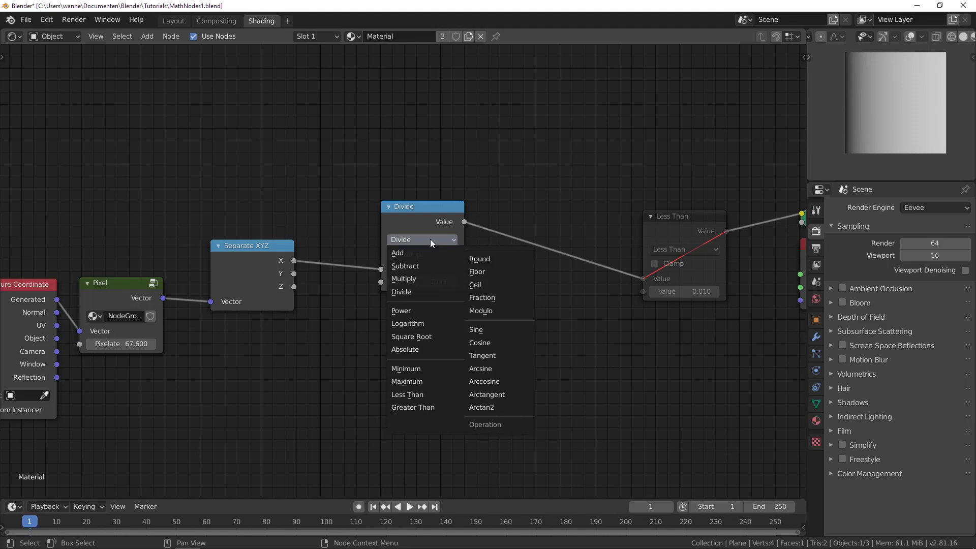
{"action": "left_click", "coordinate": [405, 238]}
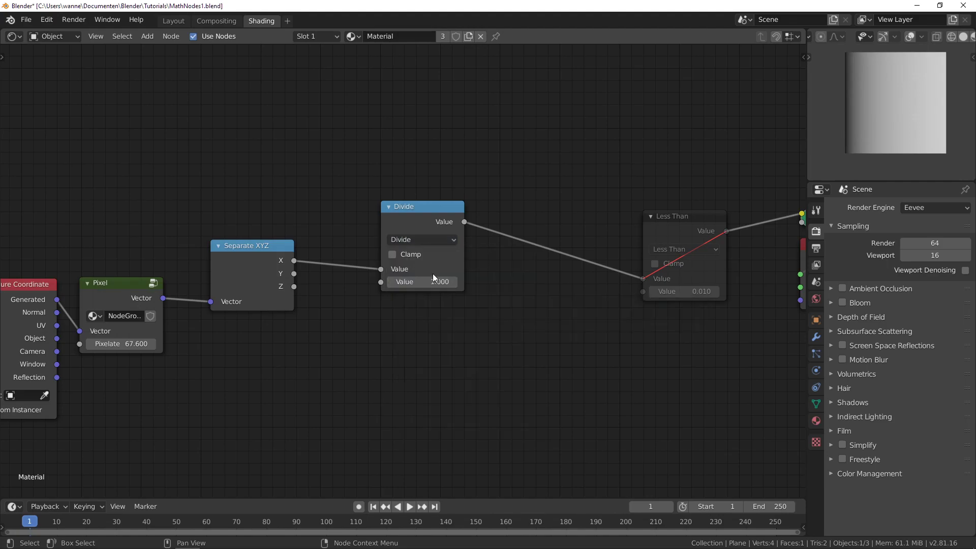
{"action": "left_click_drag", "start_coordinate": [295, 275], "coordinate": [381, 282]}
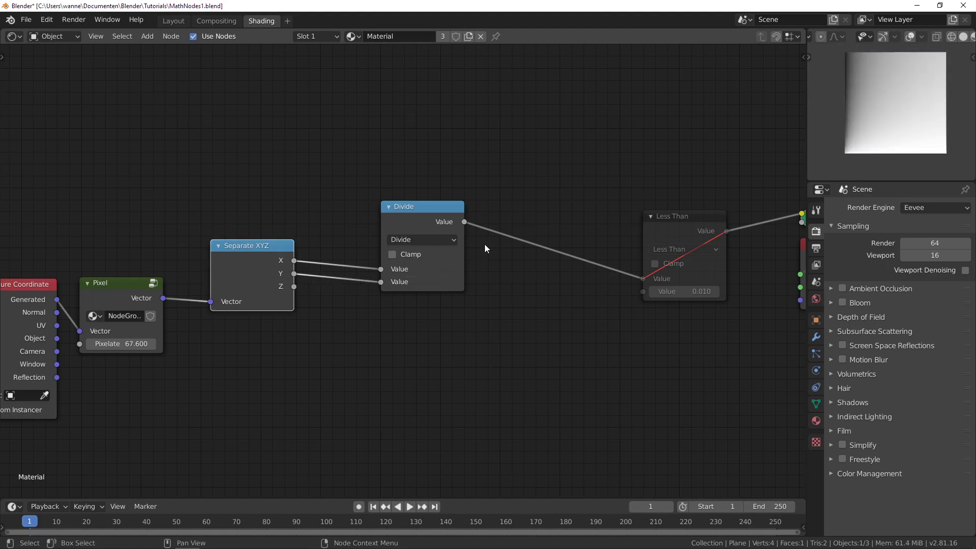
{"action": "left_click", "coordinate": [120, 347]}
{"action": "key", "text": "BackSpace"}
Commit Pixelate at 5.000 and change the Divide node to Multiply.
{"action": "type", "text": "5"}
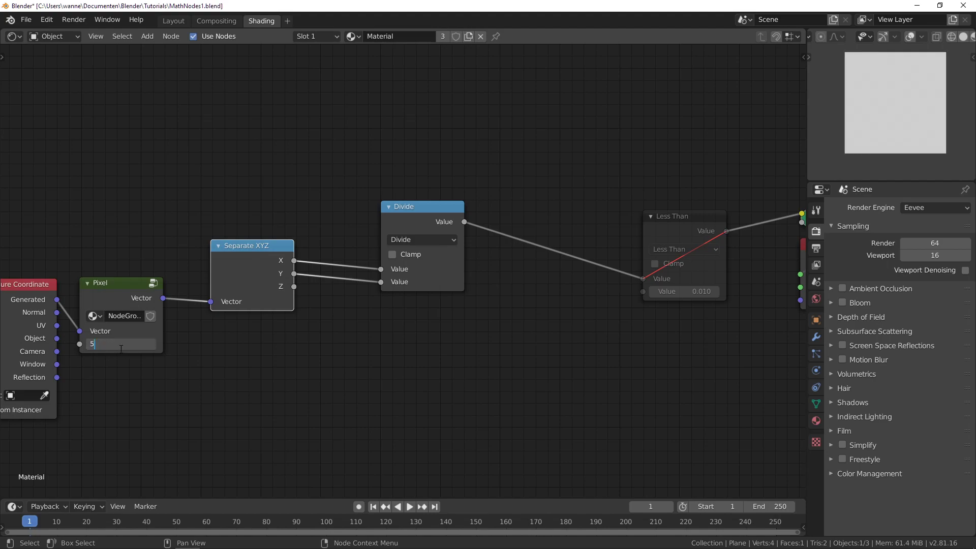
{"action": "key", "text": "Return"}
{"action": "left_click", "coordinate": [412, 239]}
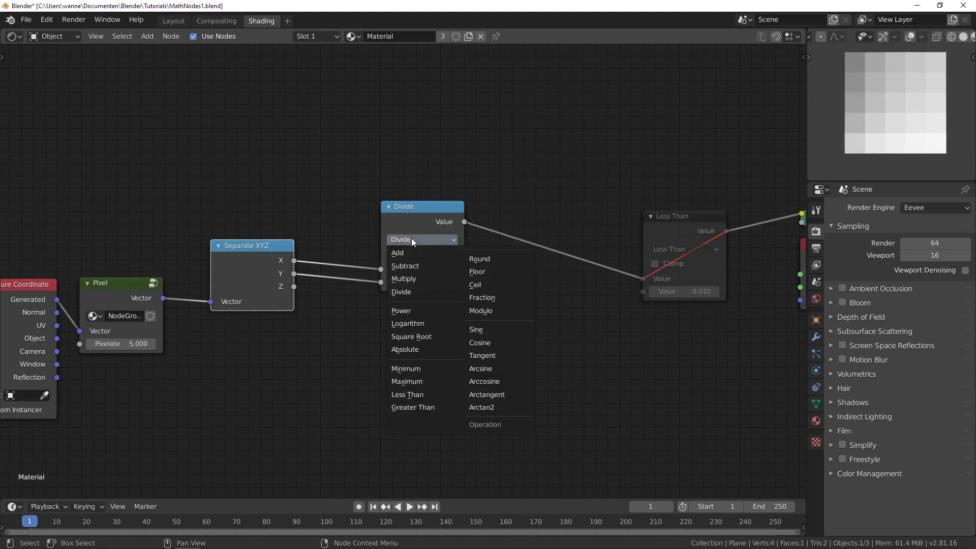
{"action": "left_click", "coordinate": [407, 277]}
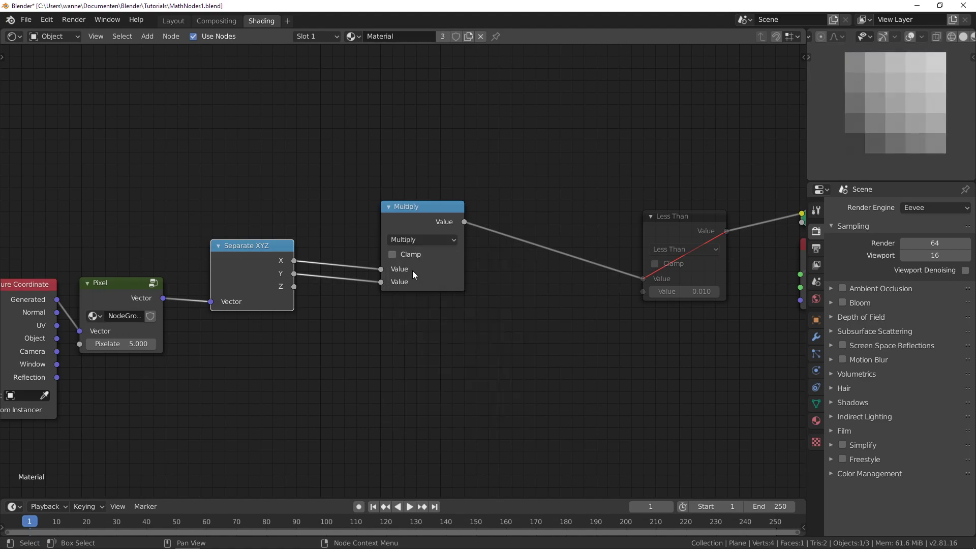